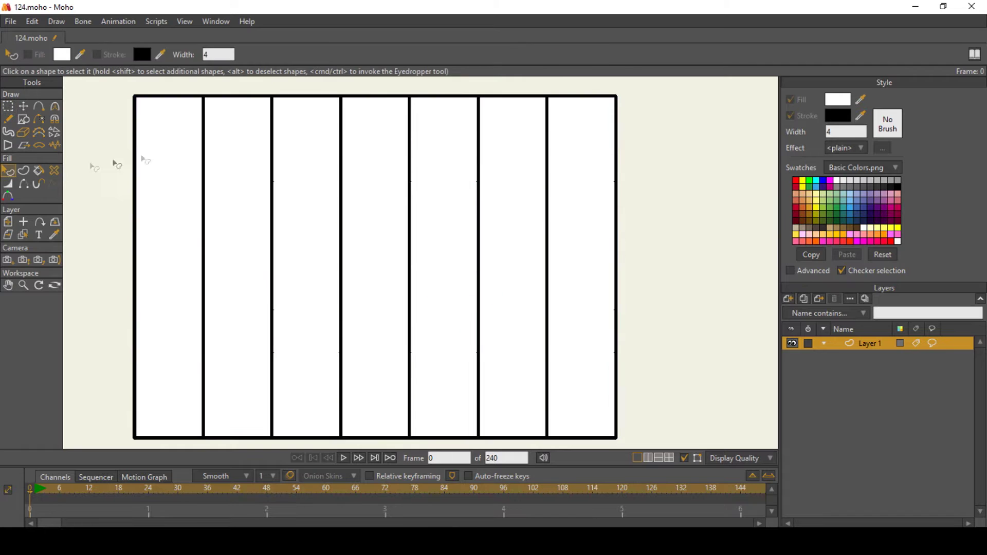
- Turn off the stroke of the grid lines and give all the vertical panels a red fill
click(280, 98)
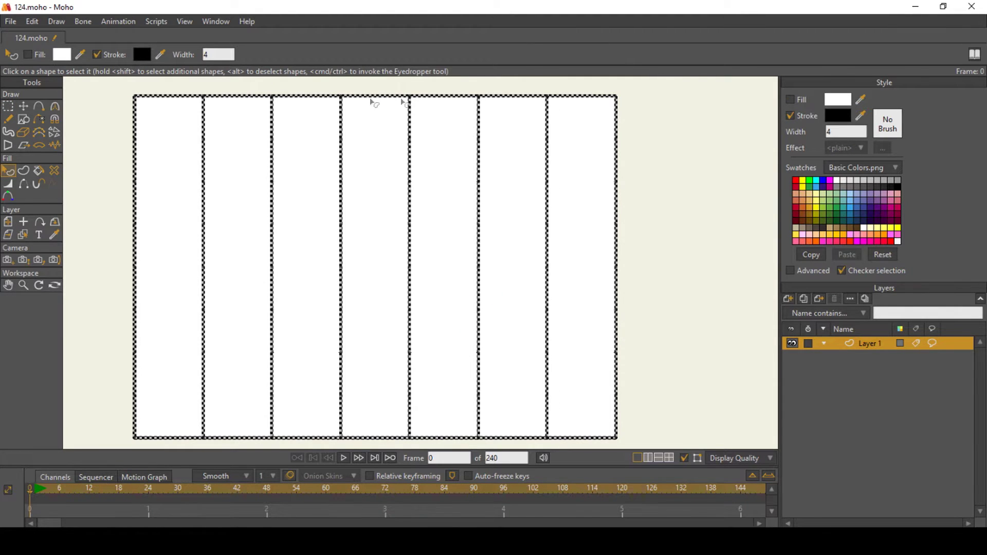
click(790, 116)
click(159, 155)
shift+click(307, 194)
shift+click(463, 204)
click(798, 181)
- Apply the Shaded effect to the red panels with a light angle of 180 and an offset of 24, and adjust its blur
click(861, 147)
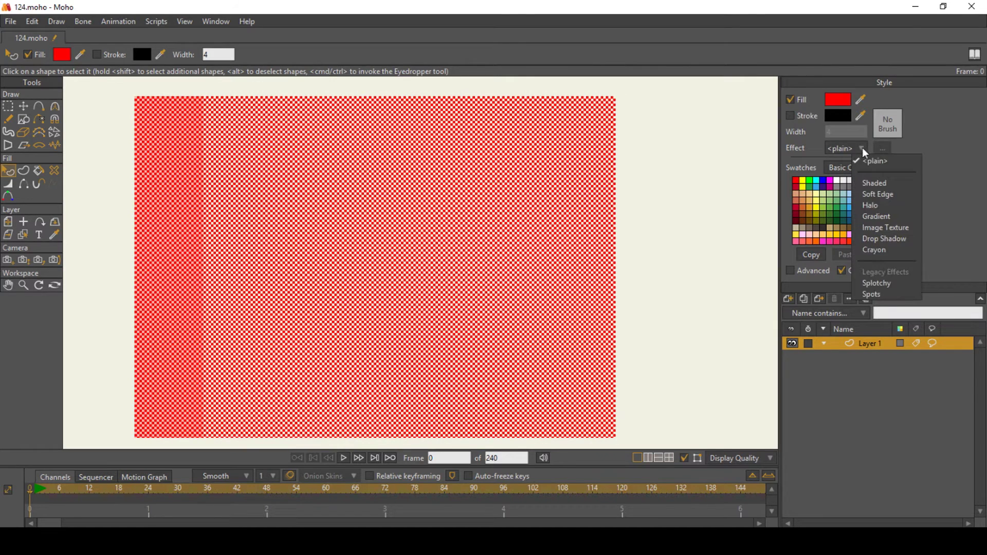
click(877, 183)
click(555, 212)
scroll(552, 290, down, 9)
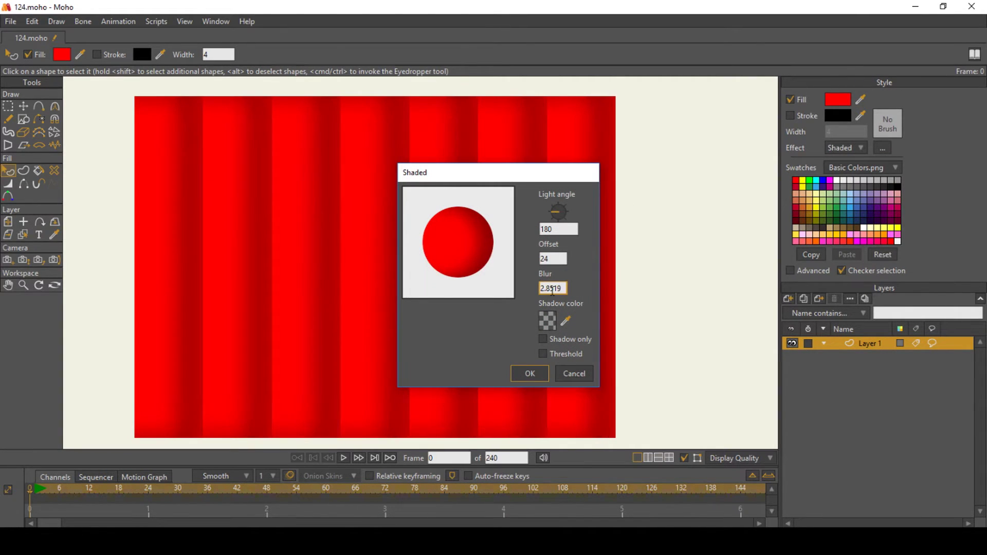
click(534, 374)
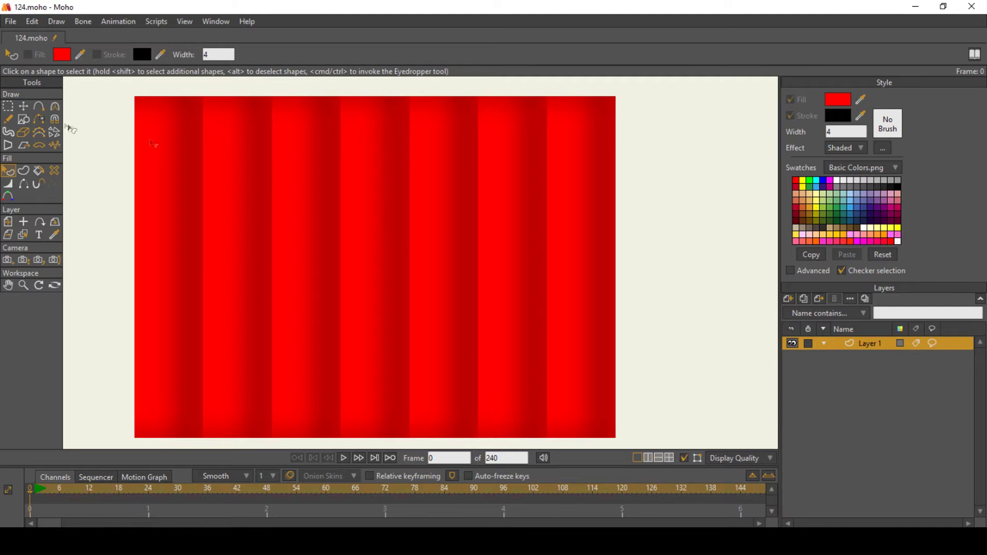
- Set the display quality to Wireframe and select all the points of the panel grid
click(8, 108)
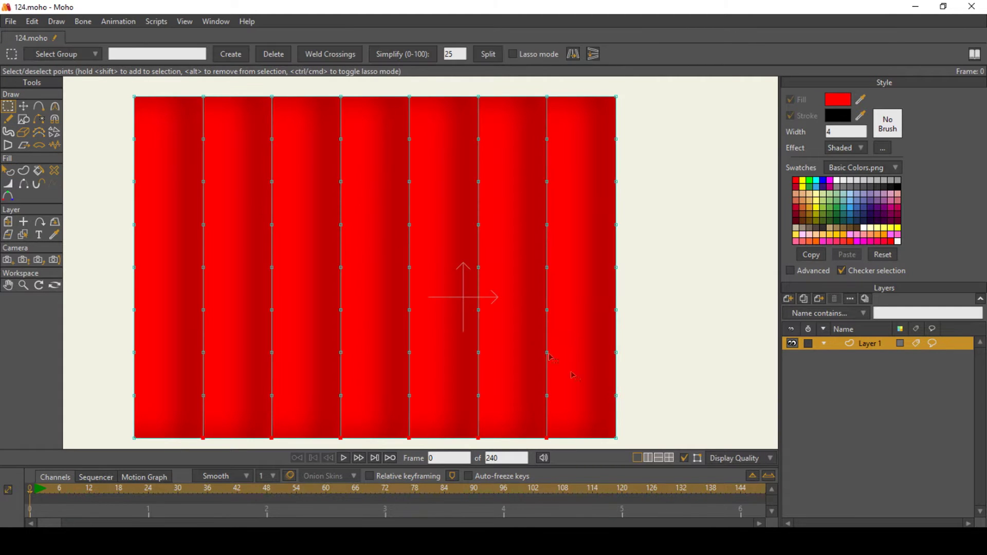
click(740, 458)
click(737, 381)
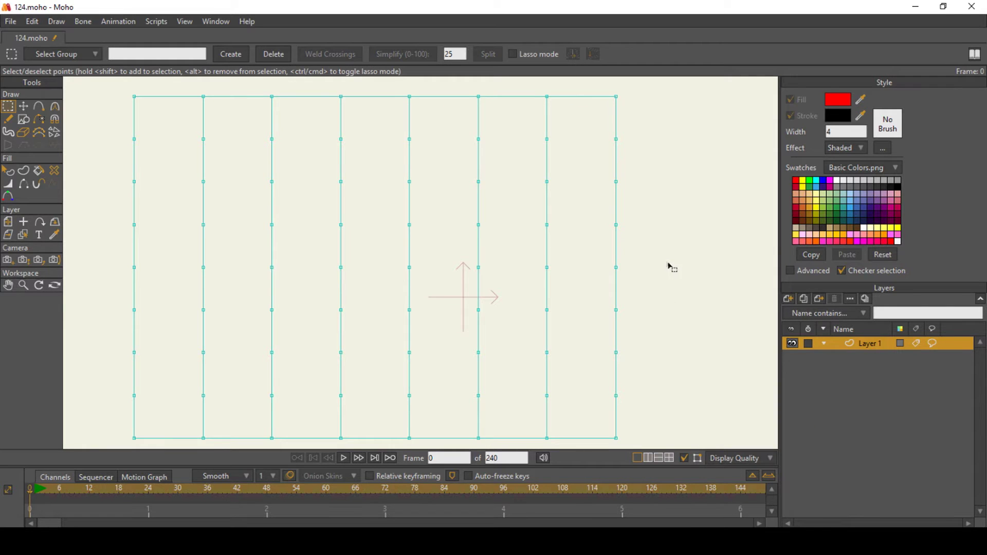
drag(106, 85, 652, 455)
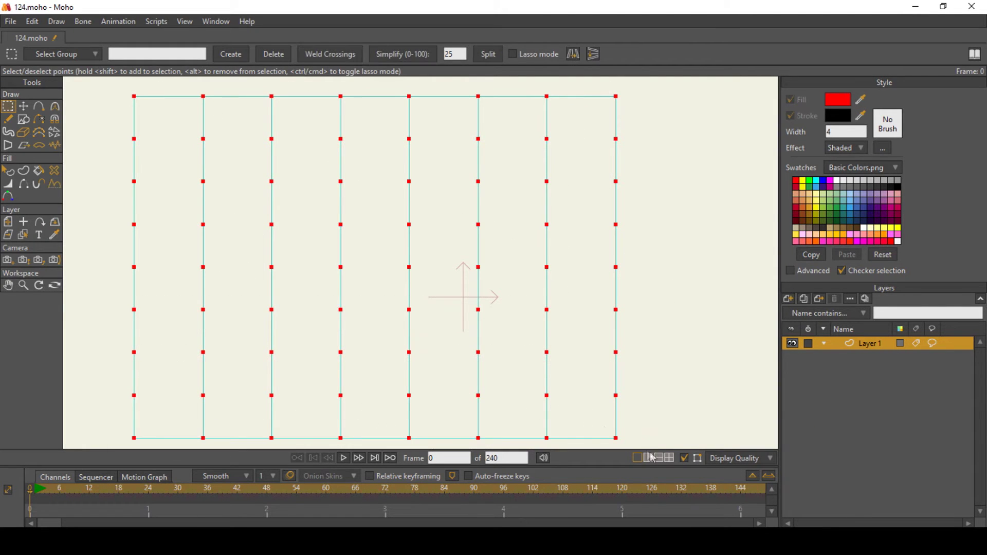
- Set the curvature of all the selected grid points to 0.32
click(54, 107)
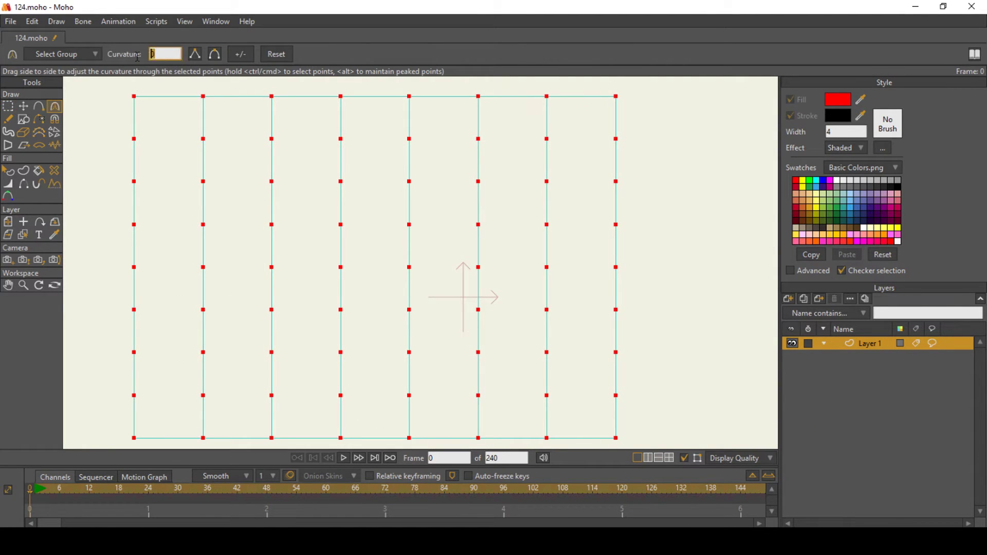
text(0.32)
key(Return)
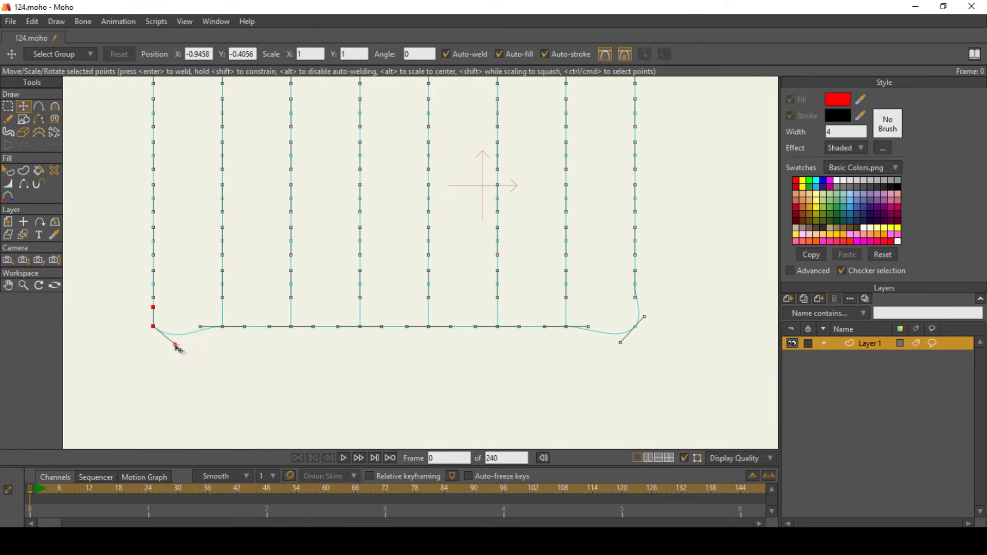
- Pull the Bezier handles along the lower edge downward so each panel ends in a rounded scallop
drag(177, 341, 197, 355)
drag(249, 330, 261, 355)
drag(203, 329, 206, 341)
drag(269, 326, 322, 348)
mouse_move(338, 327)
mouse_down()
mouse_move(343, 344)
mouse_move(333, 343)
mouse_up()
drag(381, 327, 410, 345)
drag(450, 327, 594, 342)
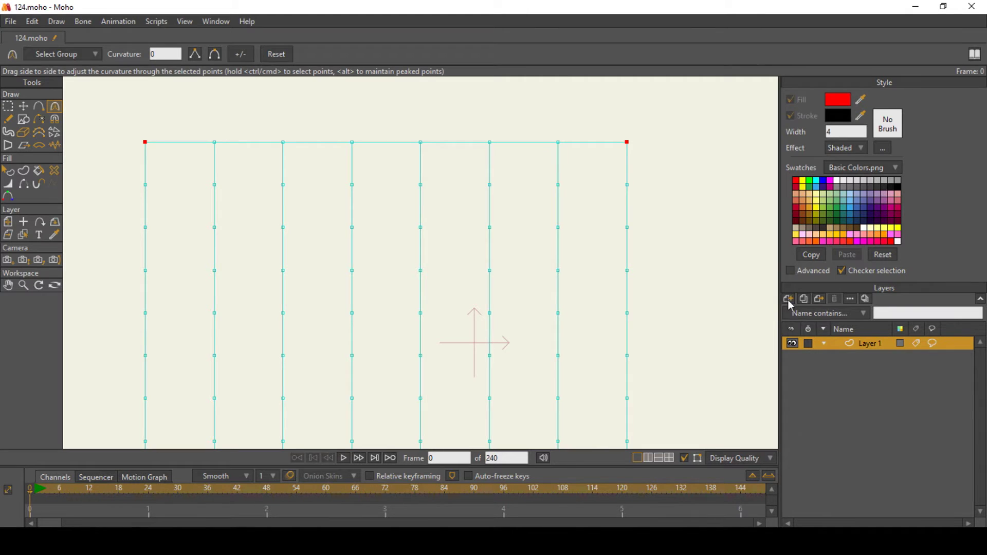
- Create a bone layer and place Layer 1 inside it
click(790, 302)
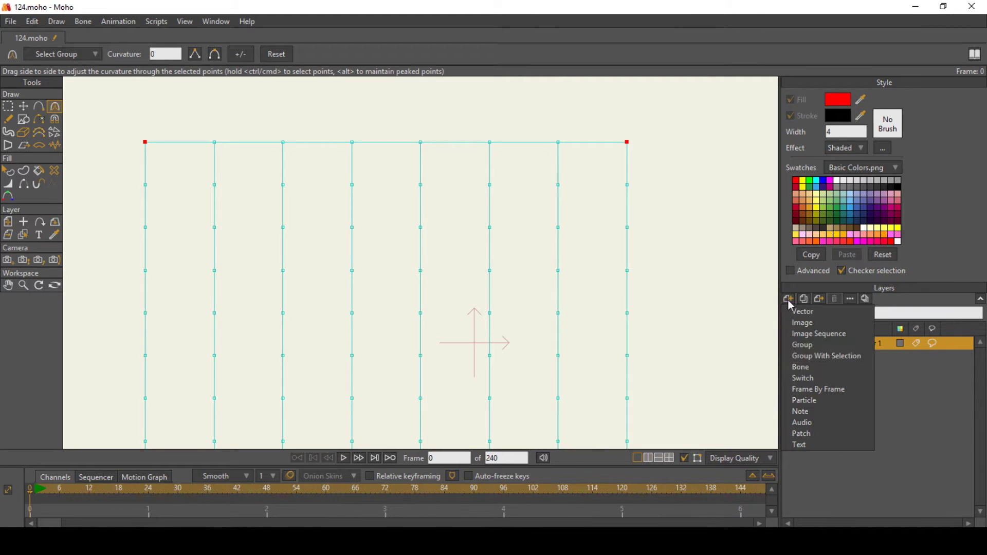
click(823, 367)
click(864, 357)
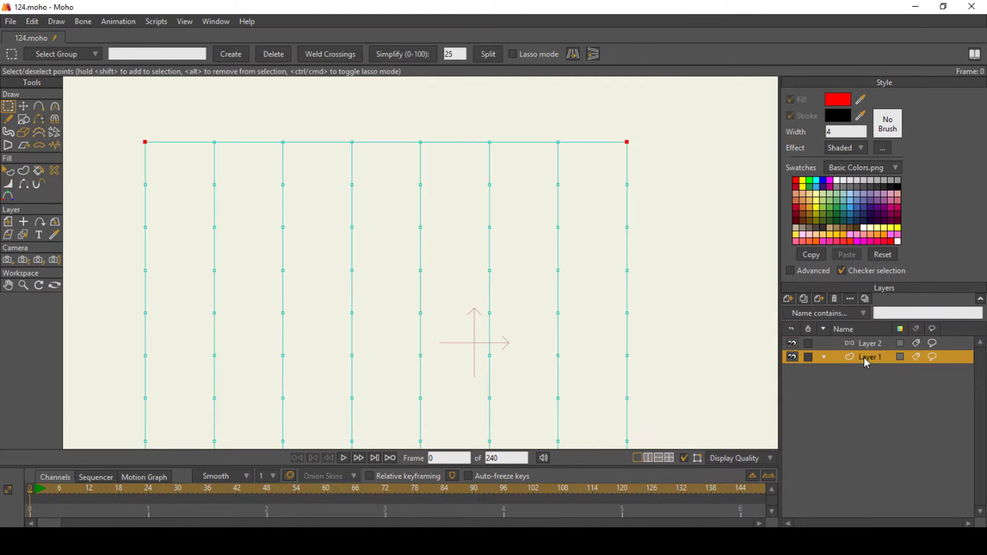
drag(860, 357, 876, 349)
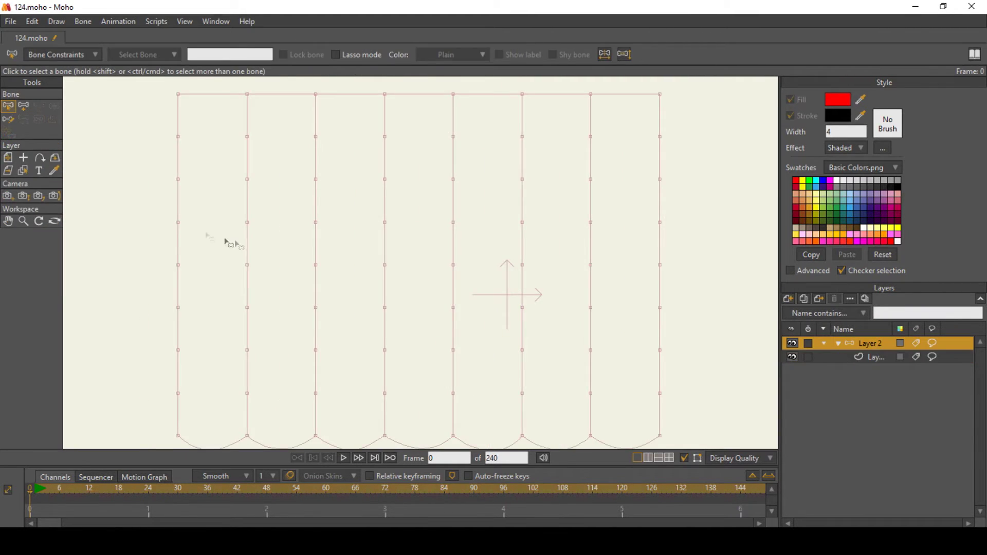
- Draw a chain of bones with a bone length of 0.12 down the curtain's leftmost vertical line
click(9, 120)
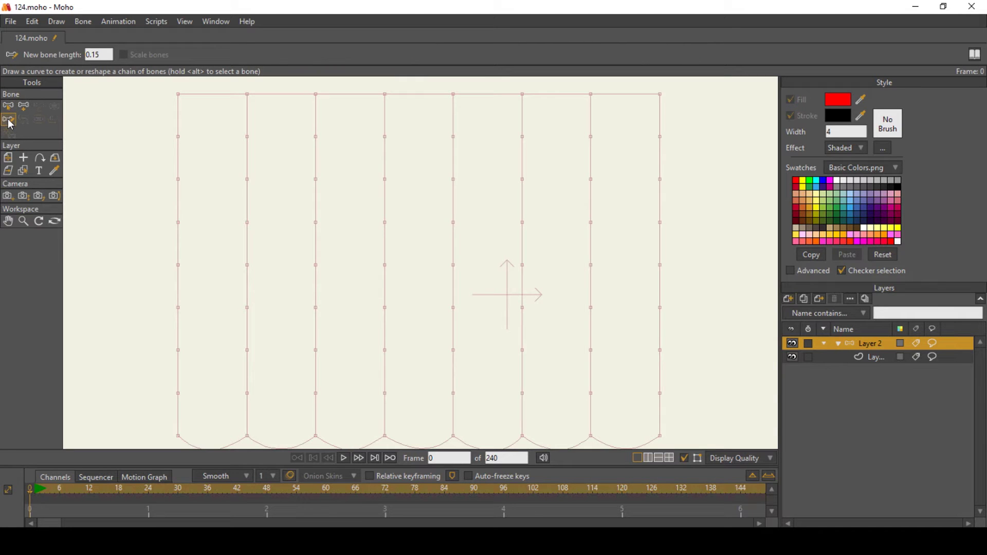
drag(178, 94, 178, 294)
drag(178, 448, 178, 448)
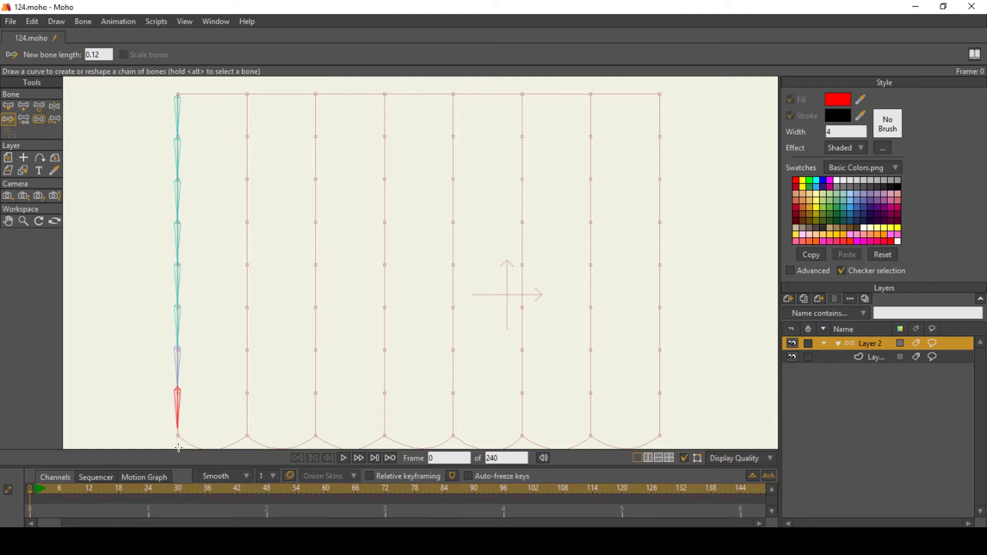
- Duplicate the bone chain onto each of the curtain's remaining vertical lines
key(ctrl+a)
key(s)
drag(191, 278, 168, 277)
key(ctrl+v)
key(t)
drag(178, 103, 157, 442)
key(ctrl+a)
key(ctrl+v)
key(ctrl+a)
key(ctrl+v)
key(s)
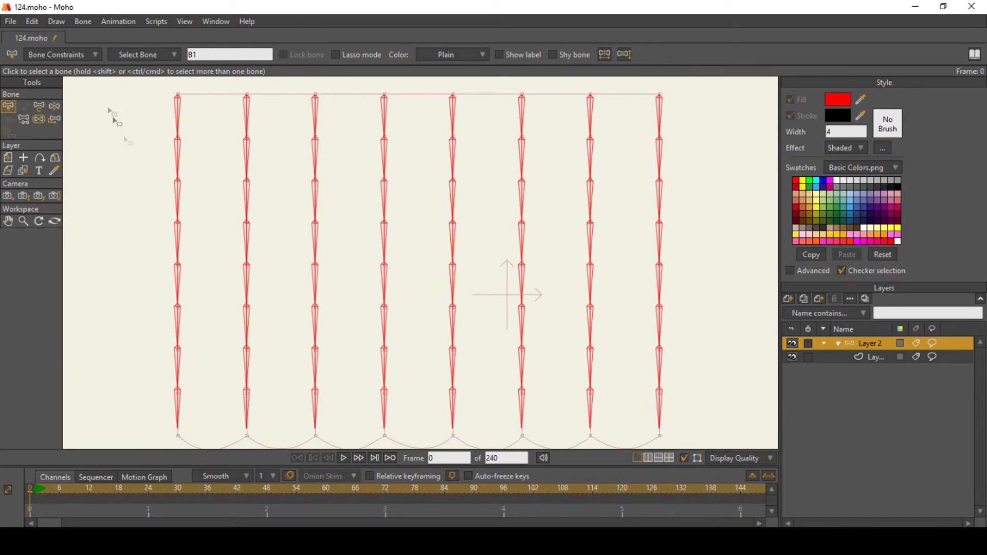
- Enable angle constraints on all the curtain bones, with a range of -5 to 5 degrees
click(91, 56)
click(33, 72)
click(118, 86)
scroll(119, 87, up, 10)
text(-5)
double_click(163, 86)
text(5)
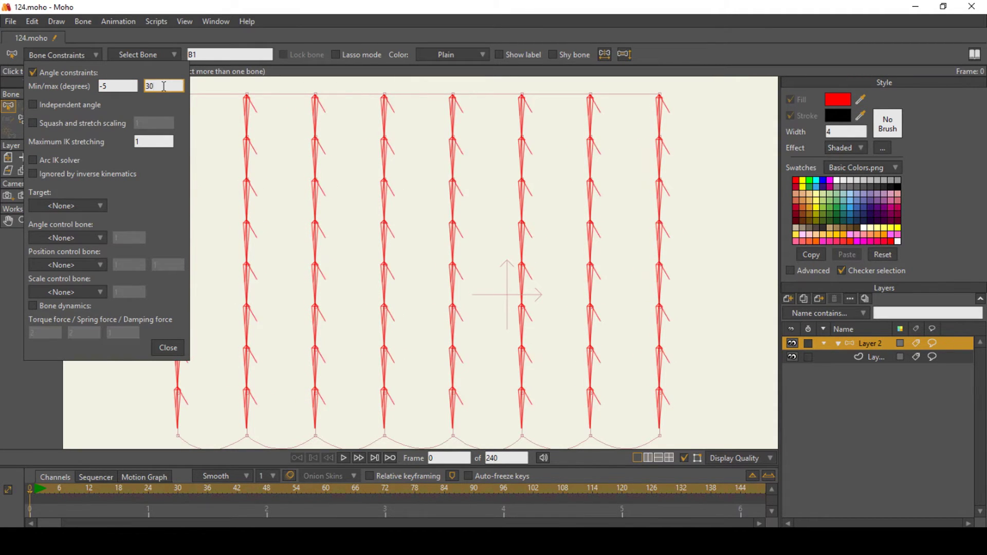
- Enable bone dynamics on all the curtain bones
click(32, 306)
click(43, 333)
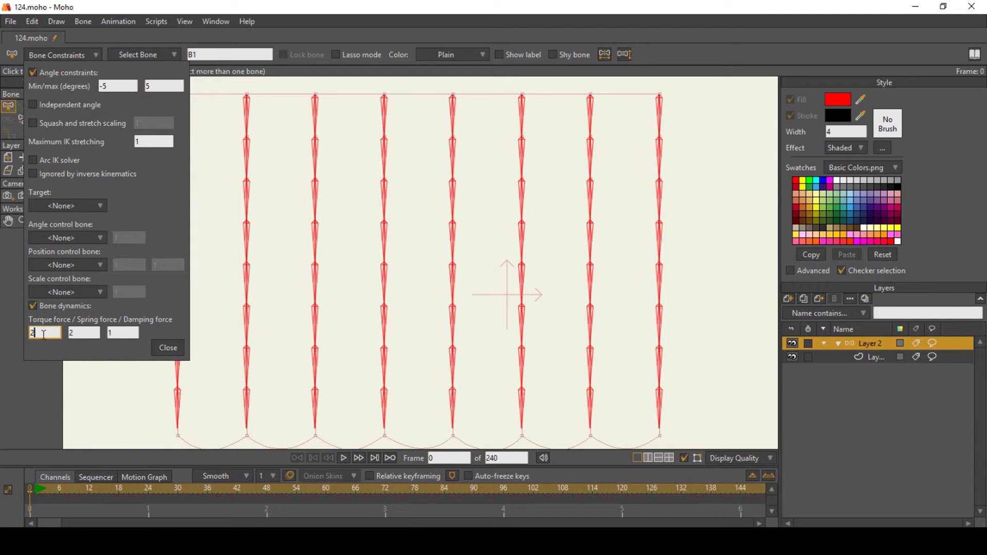
key(Tab)
click(167, 349)
- Add an upright control bone beside the curtain and copy it to form a two-by-two set of four bones
scroll(319, 232, down, 3)
key(a)
drag(571, 174, 571, 129)
key(s)
mouse_move(571, 173)
mouse_down()
mouse_move(485, 173)
mouse_move(639, 181)
mouse_up()
key(t)
key(ctrl+v)
key(ctrl+v)
drag(638, 174, 640, 241)
- Enable angle constraints on the control bones, with a minimum of -90 degrees for the three selected ones
click(80, 55)
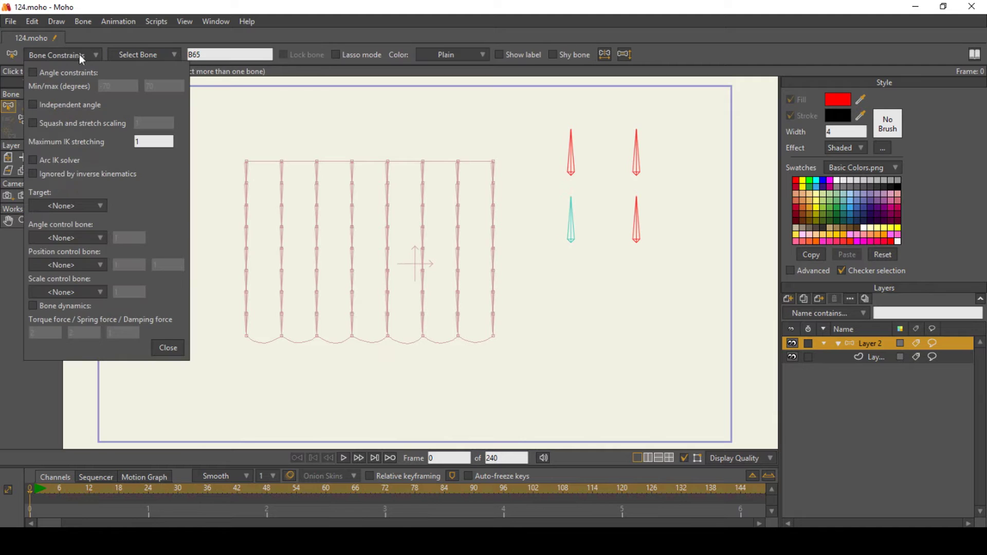
click(45, 72)
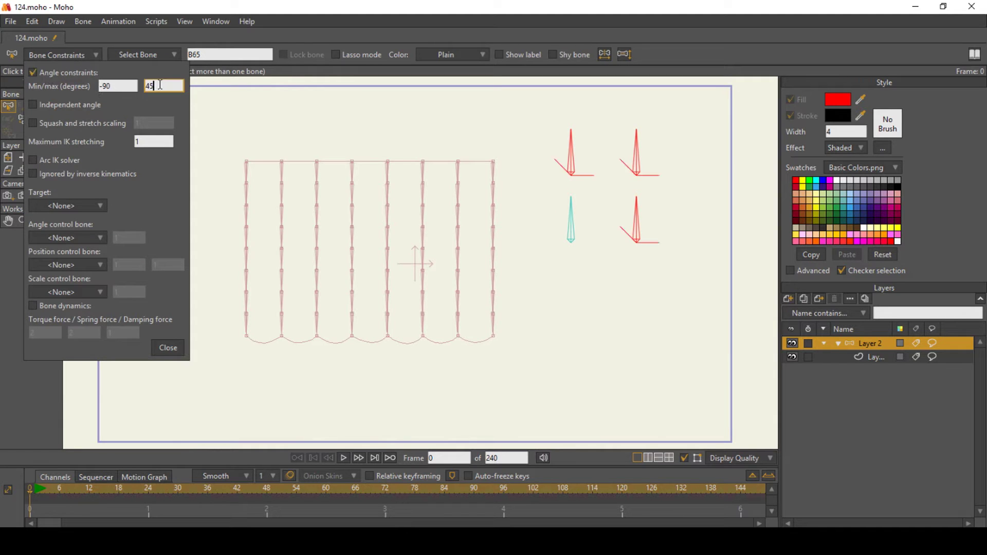
click(44, 73)
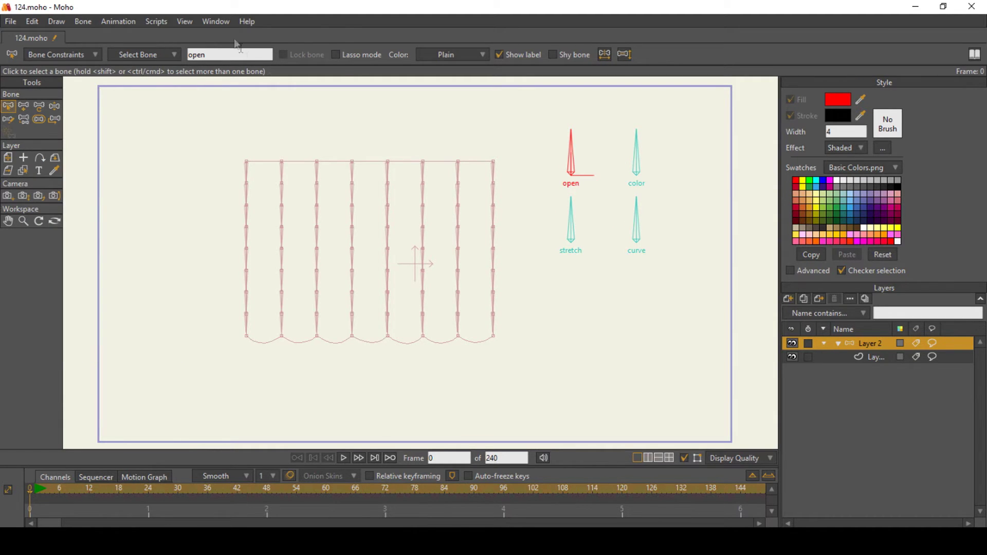
- Show the Actions window and create a smart bone action for the open bone
click(216, 21)
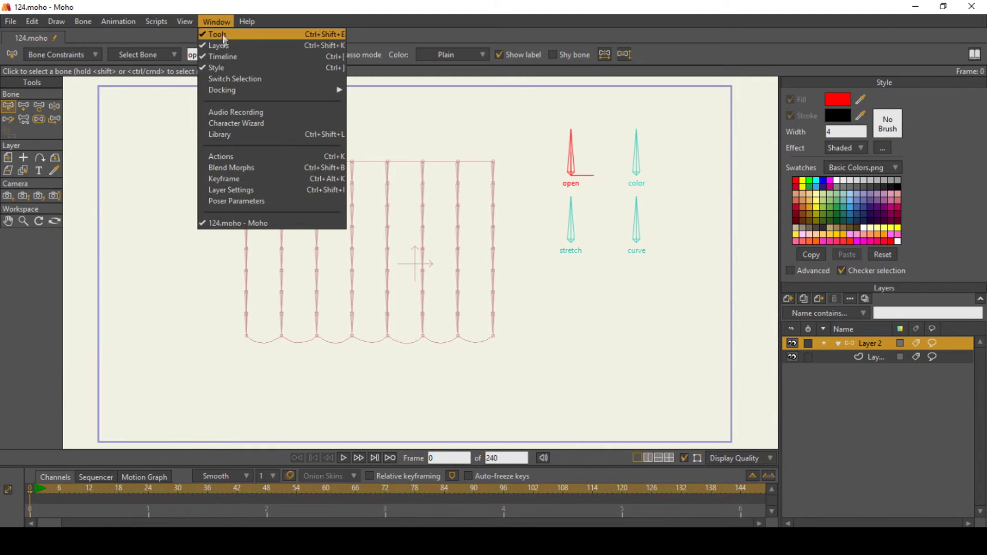
click(230, 158)
drag(716, 154, 733, 94)
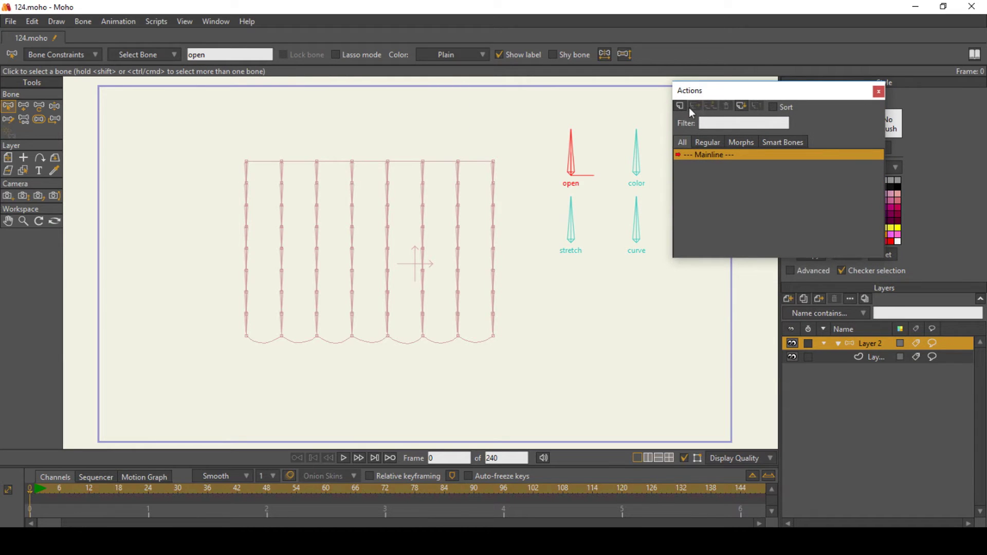
click(681, 106)
click(498, 313)
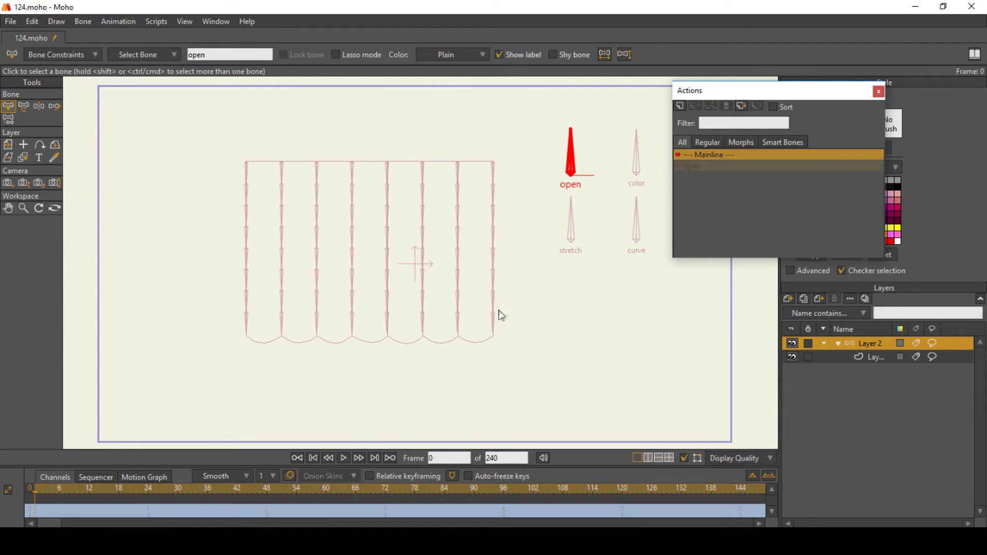
- In the open action, move all the bone chains together so they bunch up at the curtain's right end
key(t)
drag(574, 148, 569, 121)
click(491, 121)
drag(491, 122, 567, 115)
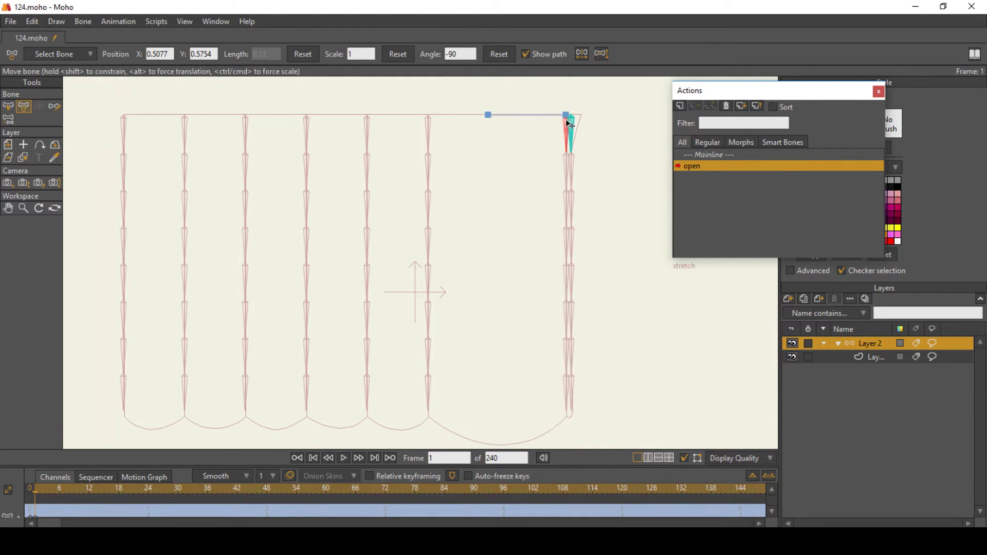
click(430, 121)
drag(430, 121, 569, 125)
drag(368, 122, 561, 130)
drag(308, 122, 557, 125)
click(247, 122)
drag(247, 122, 549, 129)
click(185, 122)
drag(186, 121, 552, 145)
drag(125, 122, 547, 138)
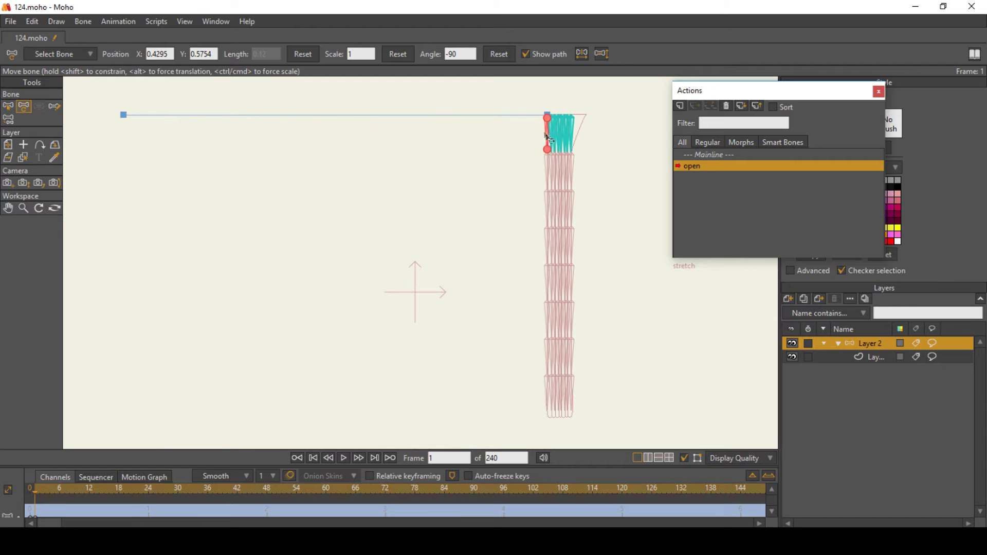
- Return to the Mainline action and set the display quality to High
click(703, 154)
click(734, 458)
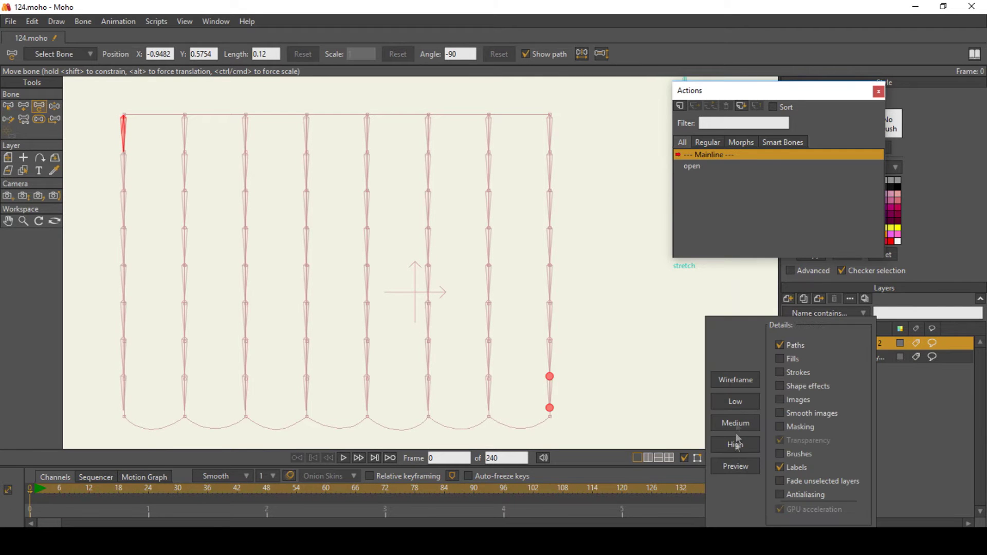
click(734, 444)
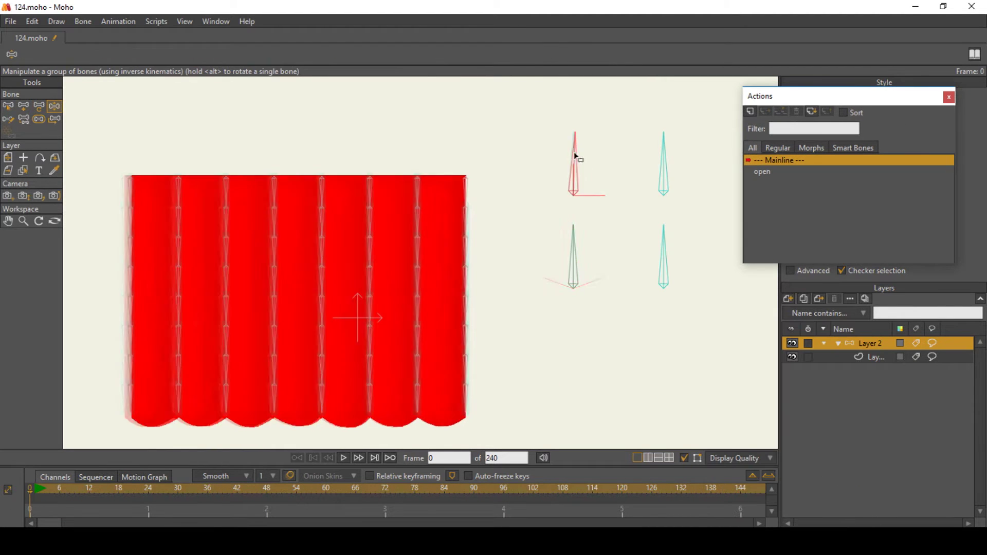
- Test the open control bone by rotating it fully to the right at frame 24 and playing the animation from the start
drag(578, 154, 549, 161)
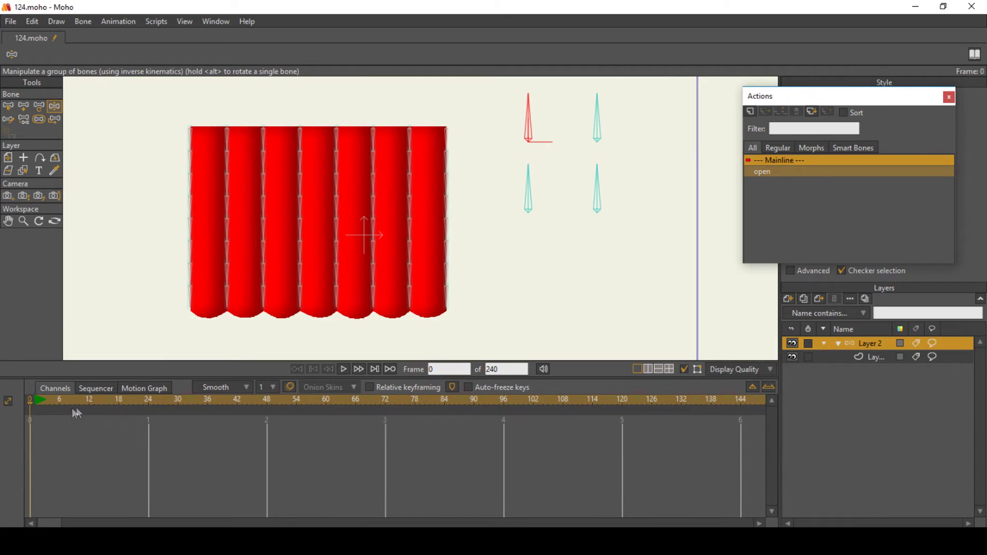
click(147, 402)
drag(535, 112, 564, 154)
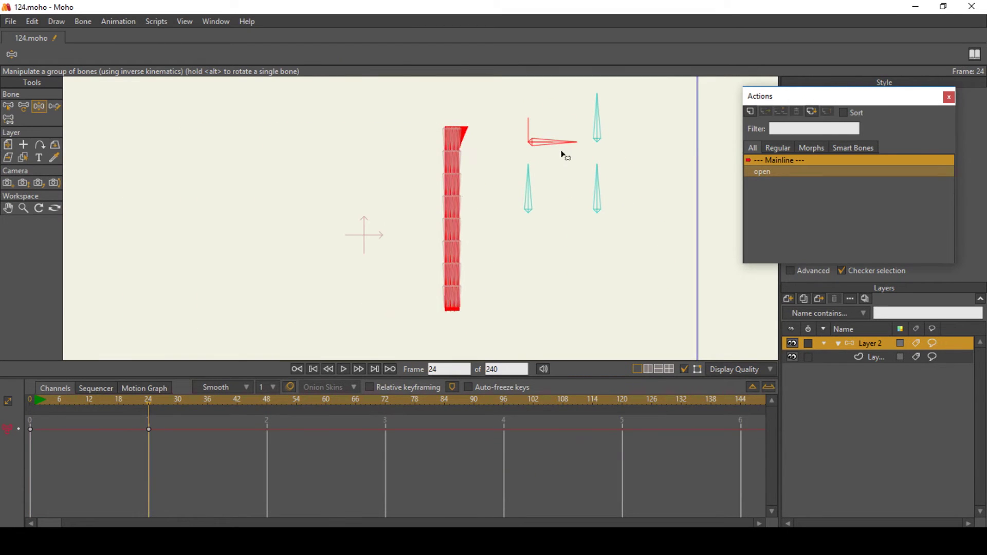
click(313, 369)
click(343, 368)
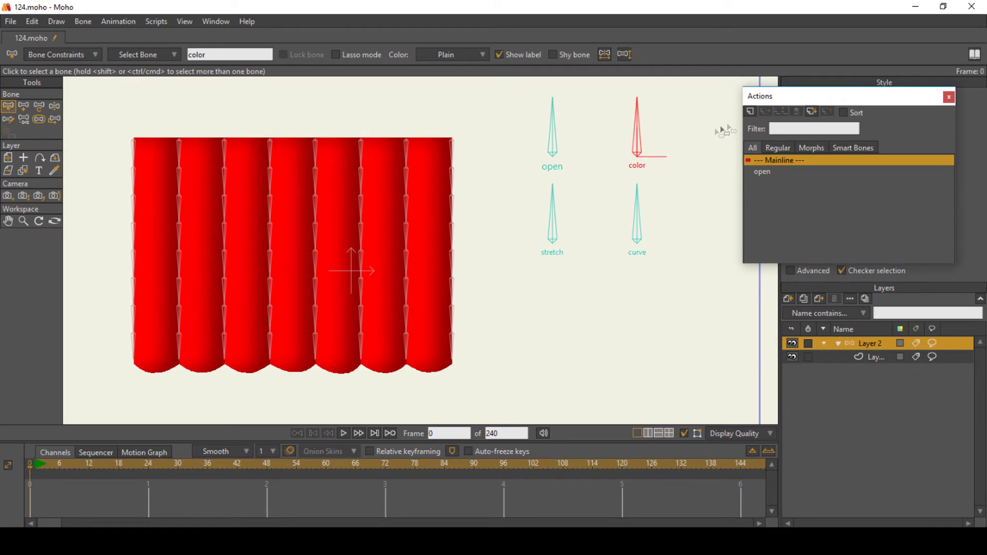
- Create a smart bone action for the color bone and rotate that bone to an angle of 0 degrees
click(750, 111)
click(497, 311)
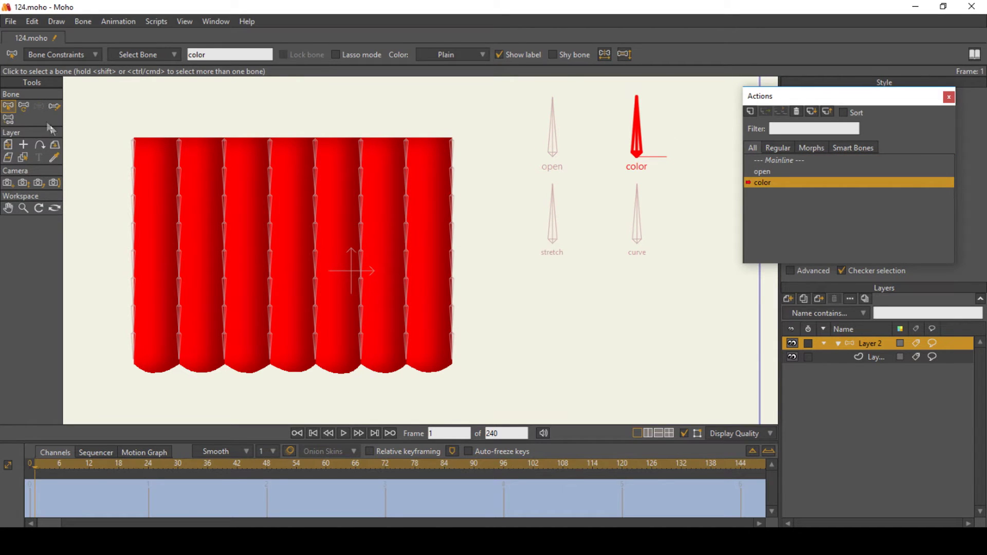
key(t)
drag(638, 101, 669, 176)
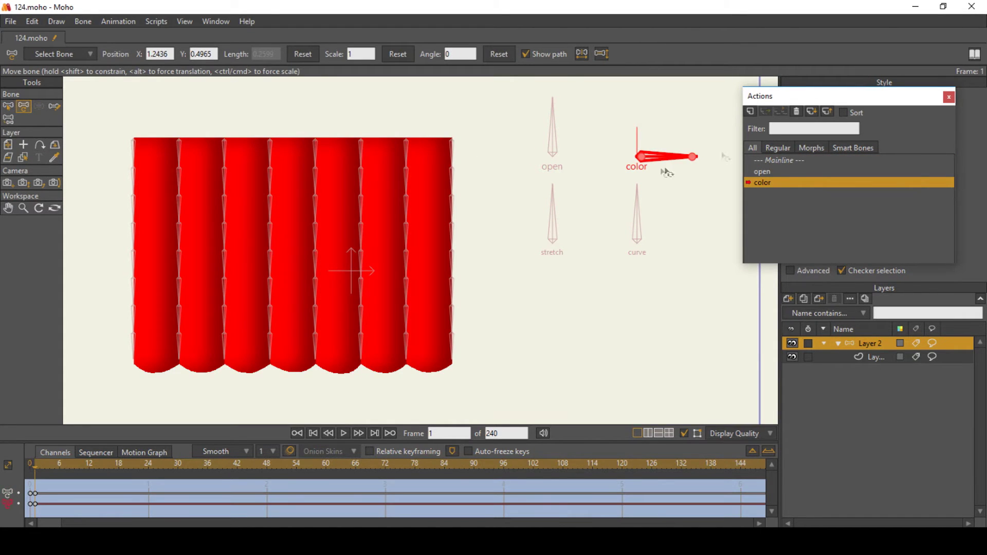
- In the color action, select all seven curtain panels on the vector layer and set their fill to blue 1E00FF
drag(820, 94, 630, 208)
click(874, 357)
click(11, 148)
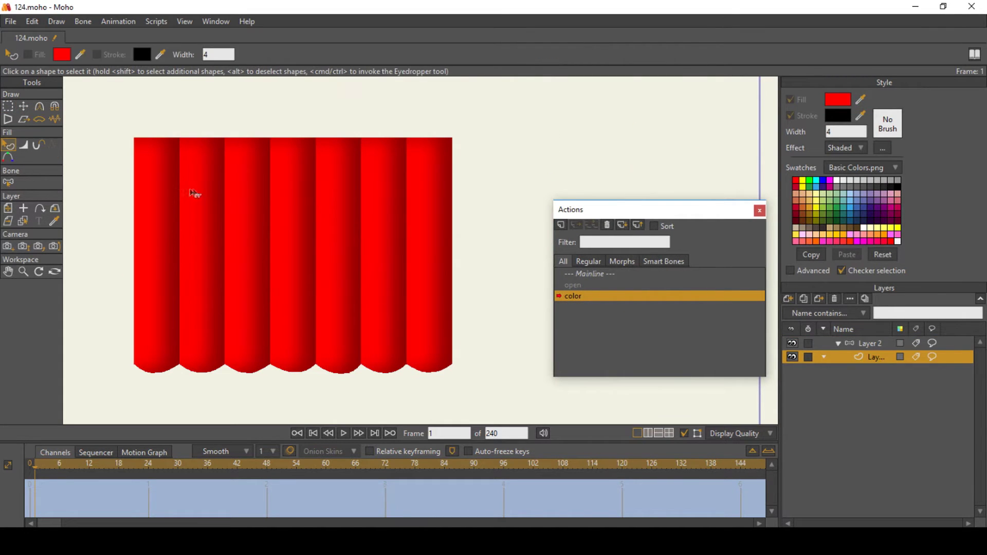
click(156, 190)
shift+click(202, 191)
shift+click(247, 193)
shift+click(301, 193)
shift+click(338, 200)
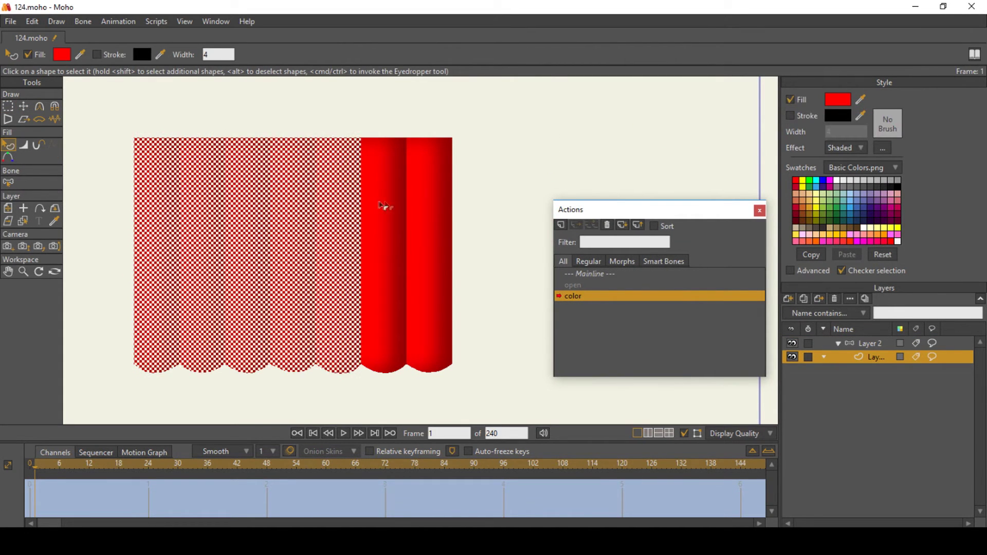
shift+click(385, 206)
shift+click(432, 211)
click(838, 100)
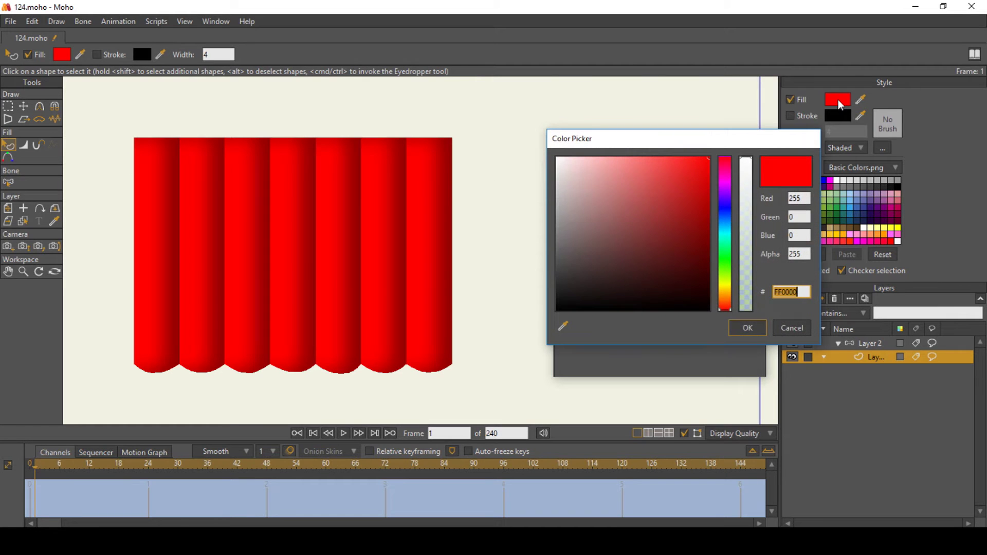
drag(725, 305, 723, 208)
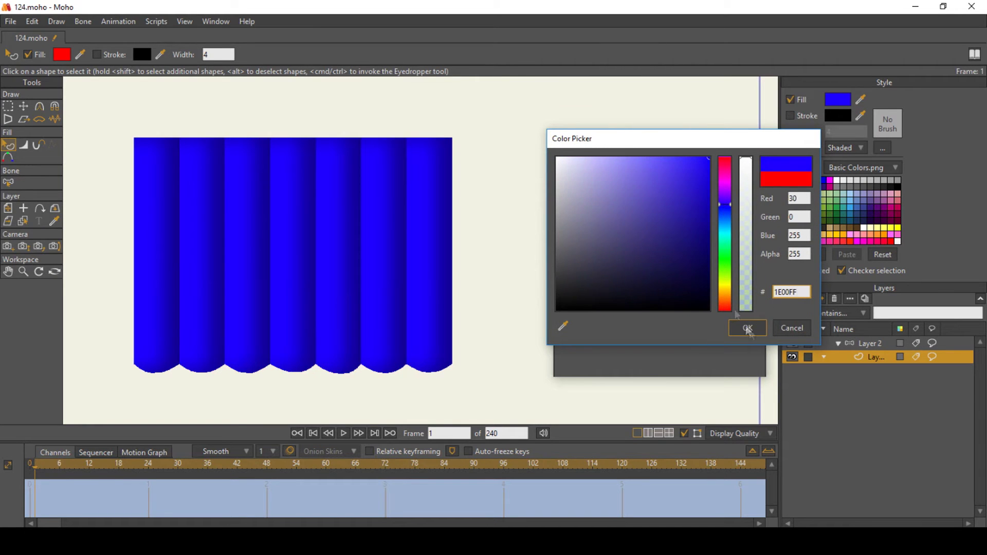
click(748, 328)
- Return to the Mainline action and test the color control by rotating its bone on the bone layer
double_click(594, 274)
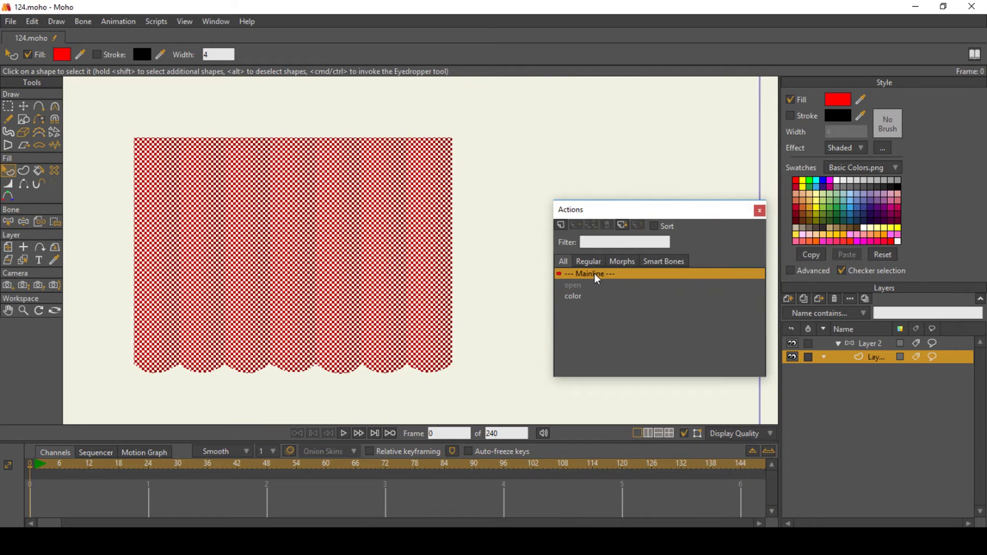
click(869, 343)
drag(646, 211, 782, 94)
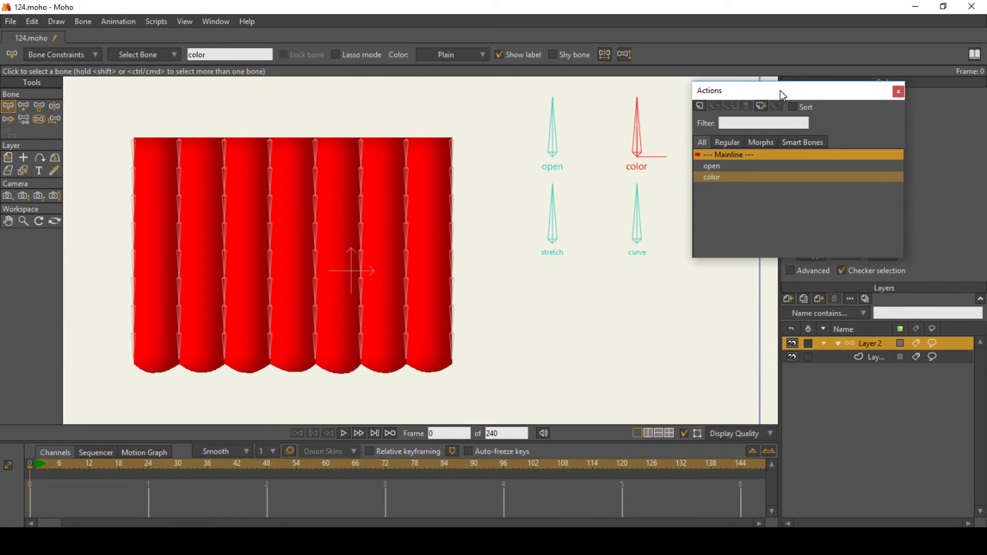
click(54, 106)
mouse_move(638, 136)
mouse_down()
mouse_move(644, 156)
mouse_move(680, 159)
mouse_move(646, 121)
mouse_up()
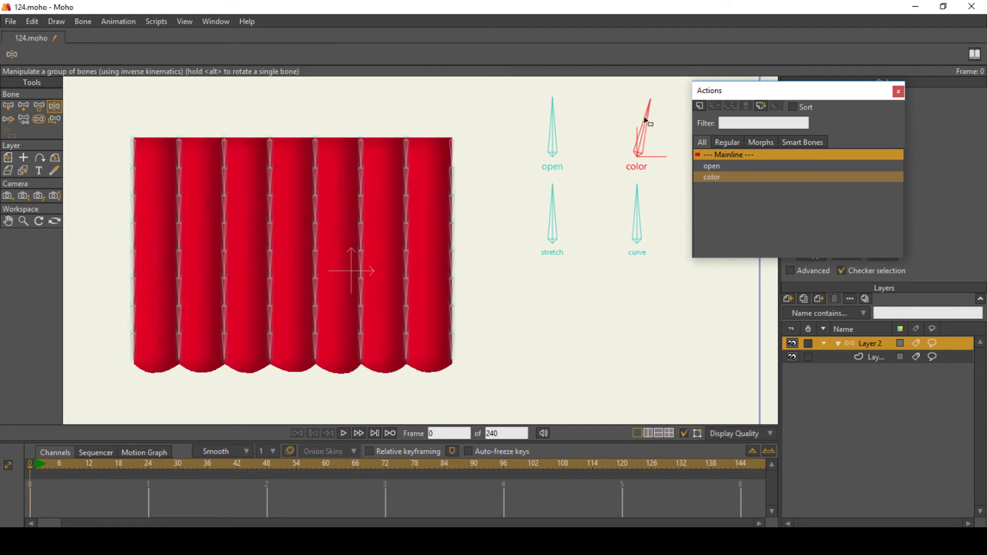
- Create a smart bone action for the stretch bone and rotate that bone clockwise to its limit
click(554, 221)
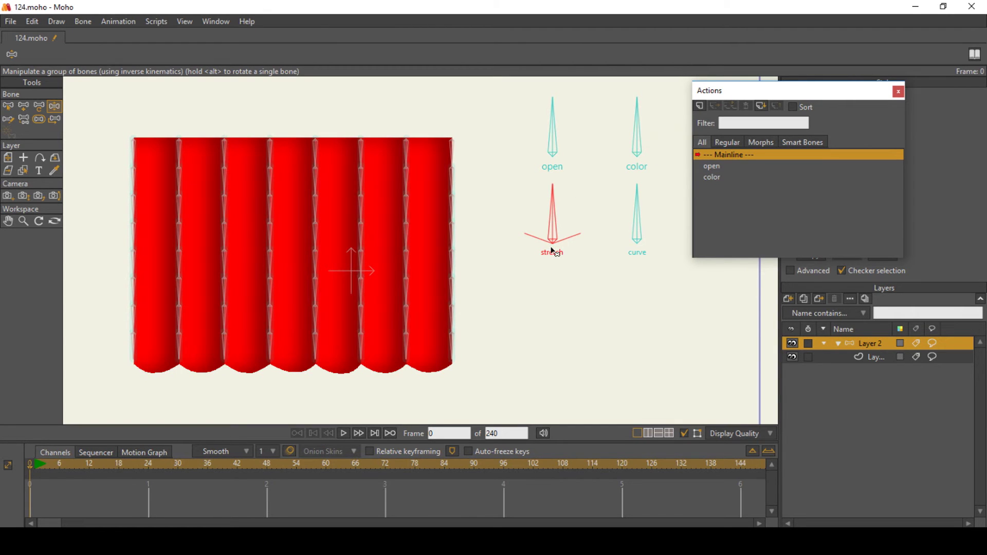
click(700, 106)
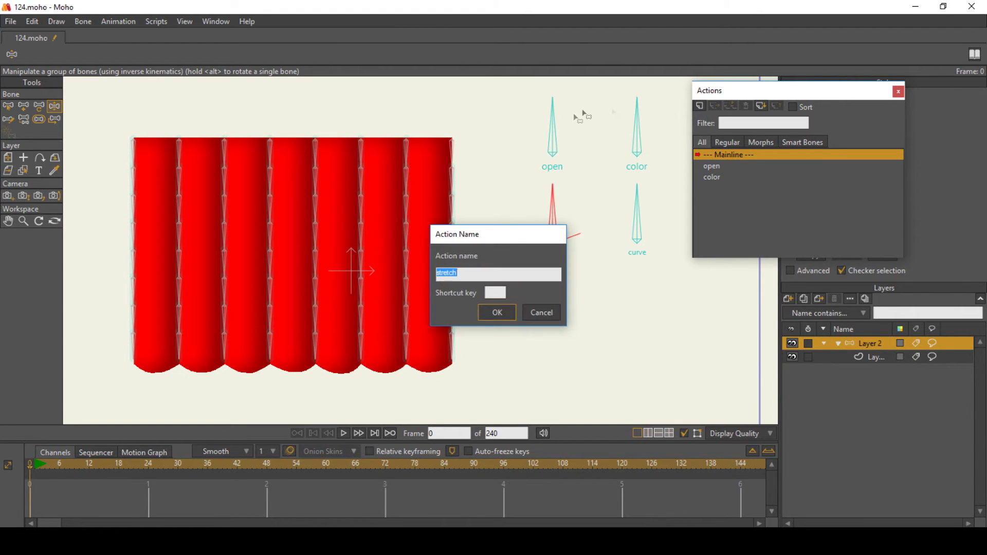
click(499, 311)
click(23, 106)
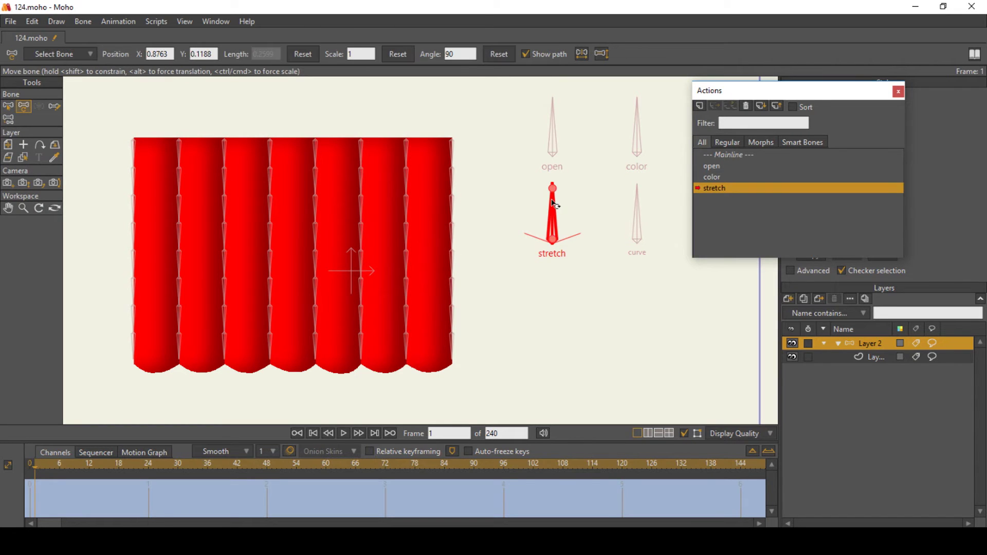
drag(554, 202, 602, 237)
- Transform the curtain's bones in the stretch action to stretch the curtain, and return to the Mainline action
mouse_move(236, 131)
mouse_down()
mouse_move(476, 289)
mouse_move(461, 291)
mouse_move(509, 364)
mouse_up()
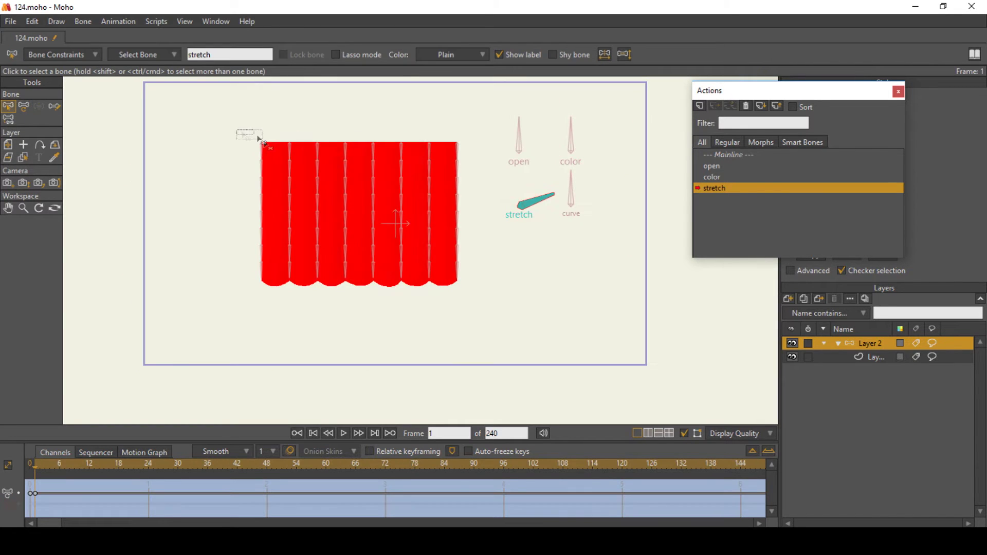
key(t)
click(724, 153)
- Create a second smart bone action, stretch 2, for the stretch bone and rotate that bone counterclockwise to an angle of 160 degrees
click(9, 107)
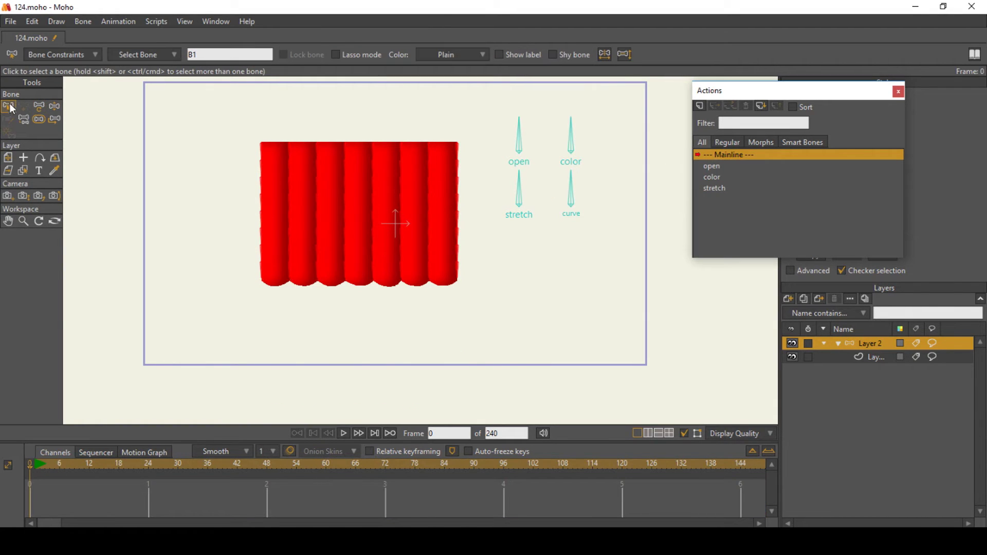
click(521, 200)
click(699, 106)
click(506, 312)
click(23, 106)
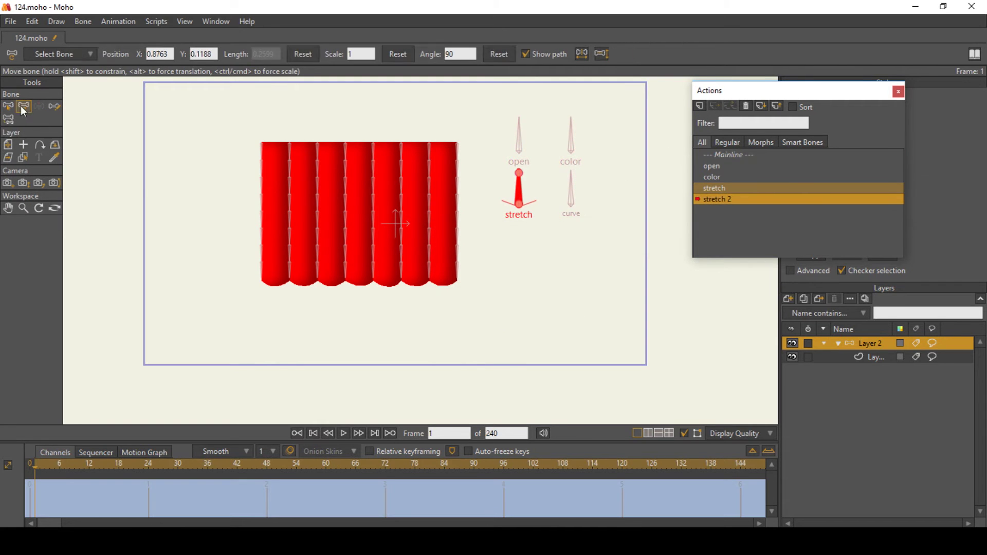
drag(519, 187, 487, 195)
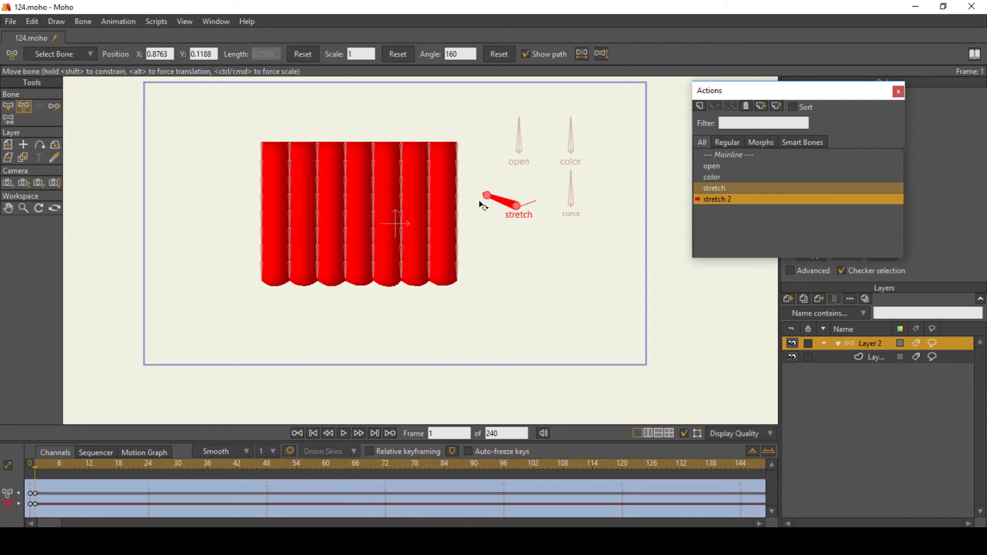
- In the stretch 2 action, select the curtain's top bones and transform them into the opposite stretch pose
click(8, 107)
mouse_move(242, 128)
mouse_down()
mouse_move(474, 263)
mouse_move(470, 303)
mouse_move(385, 170)
mouse_up()
click(23, 107)
scroll(441, 151, up, 8)
drag(524, 349, 441, 153)
scroll(532, 107, up, 4)
scroll(443, 175, down, 12)
- Return to the Mainline action and test the stretch control by rotating its bone
double_click(722, 156)
key(z)
drag(503, 215, 548, 235)
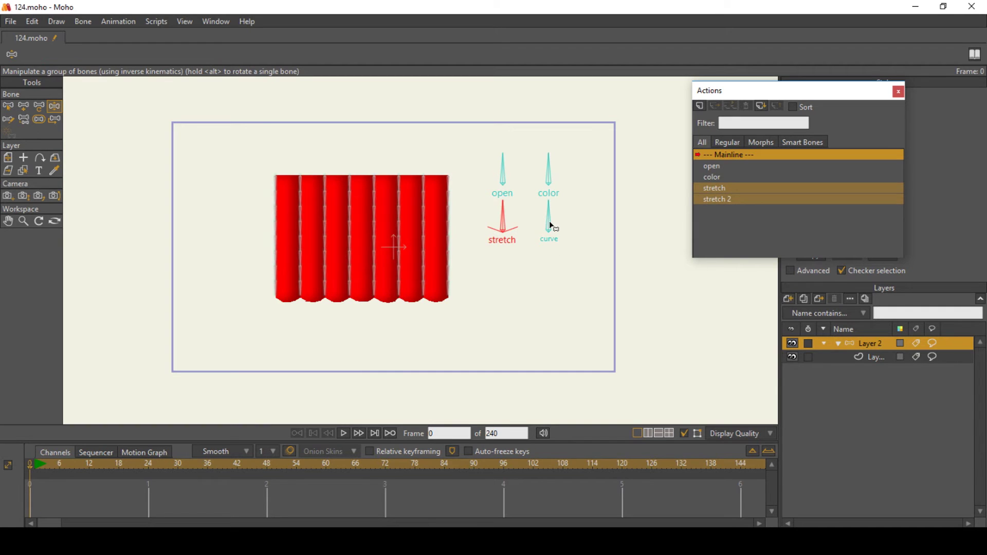
- Create a smart bone action for the curve bone and rotate that bone to an angle of 0 degrees
click(550, 225)
click(700, 106)
click(498, 311)
key(t)
drag(561, 228, 548, 238)
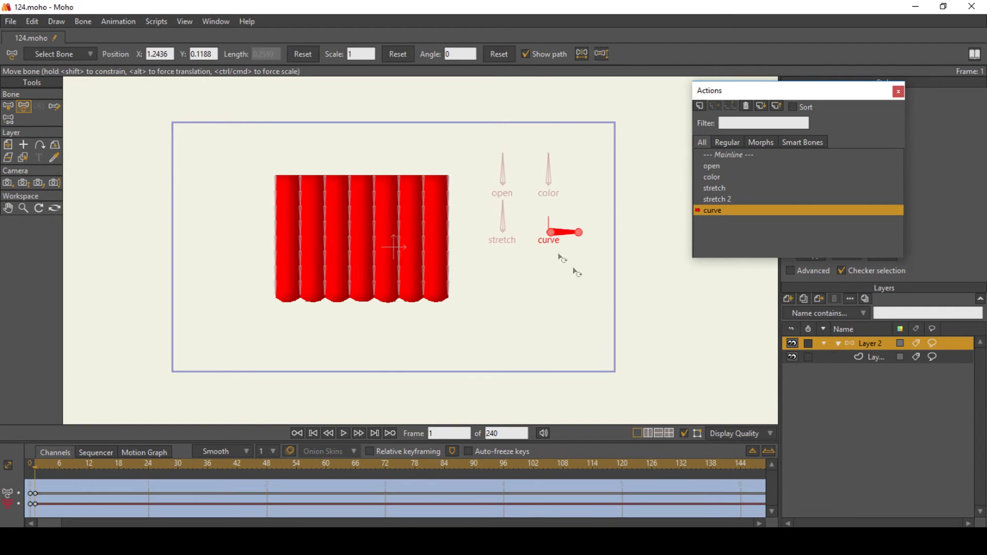
- In the curve action, show the vector layer as Wireframe and shift every second row of curtain points slightly to the right
click(879, 359)
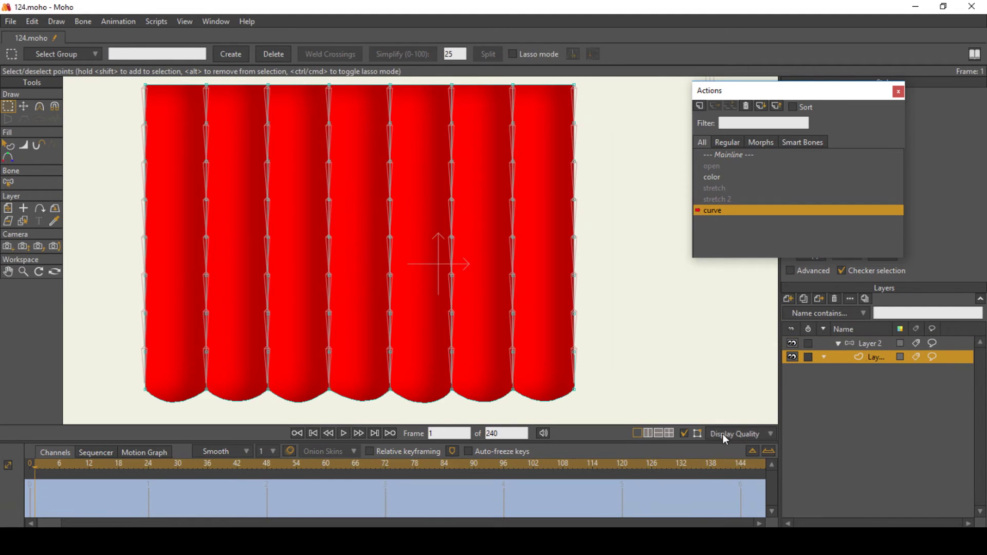
click(724, 436)
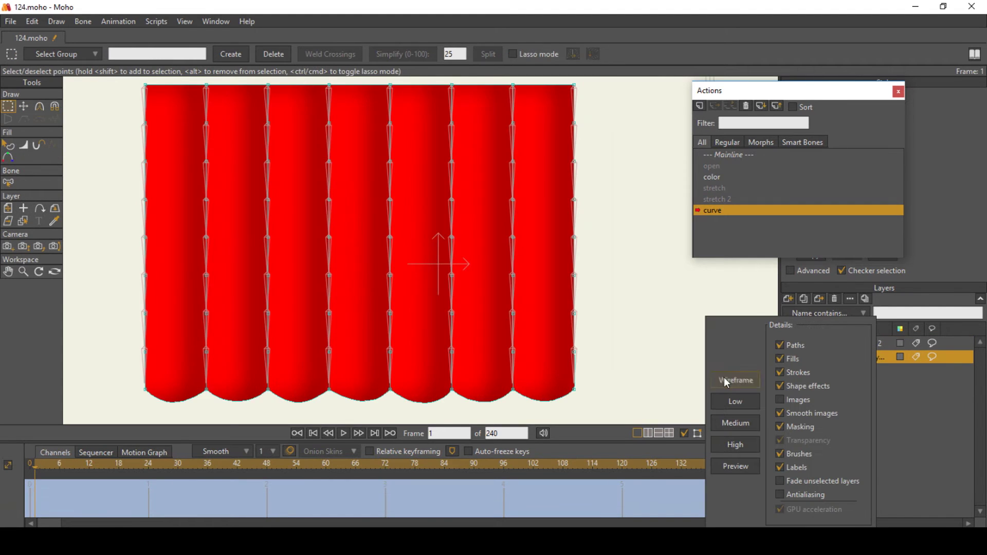
click(725, 380)
drag(114, 114, 538, 145)
drag(125, 190, 597, 215)
drag(124, 263, 578, 284)
drag(123, 344, 607, 360)
click(24, 107)
drag(418, 287, 425, 287)
- Select the three alternate rows of curtain points in between and shift them slightly to the left to form waves
key(g)
drag(119, 145, 598, 183)
drag(122, 230, 587, 246)
drag(125, 301, 591, 325)
key(t)
drag(354, 247, 353, 247)
- Set the display quality to High, return to the Mainline action and test the curve bone by rotating it clockwise
click(747, 437)
click(744, 444)
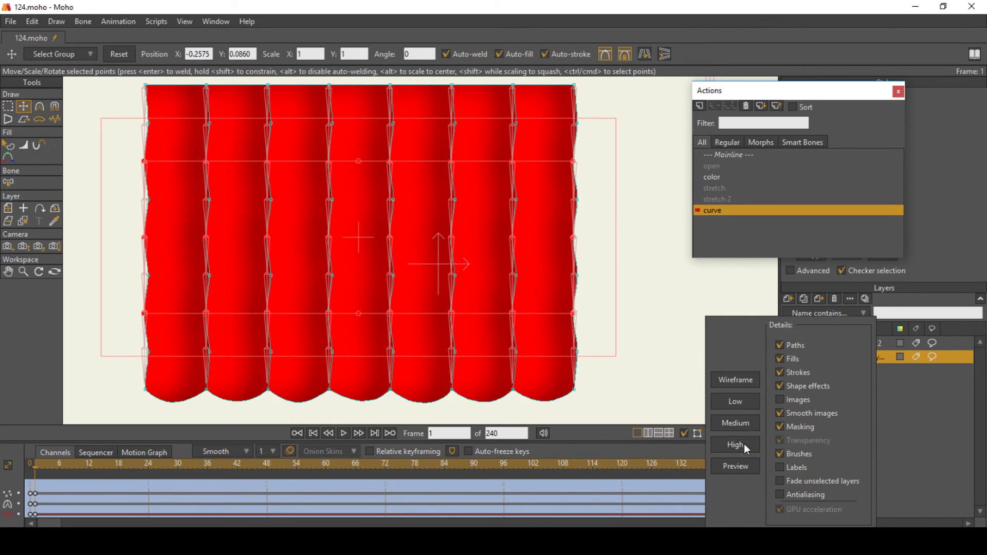
click(728, 154)
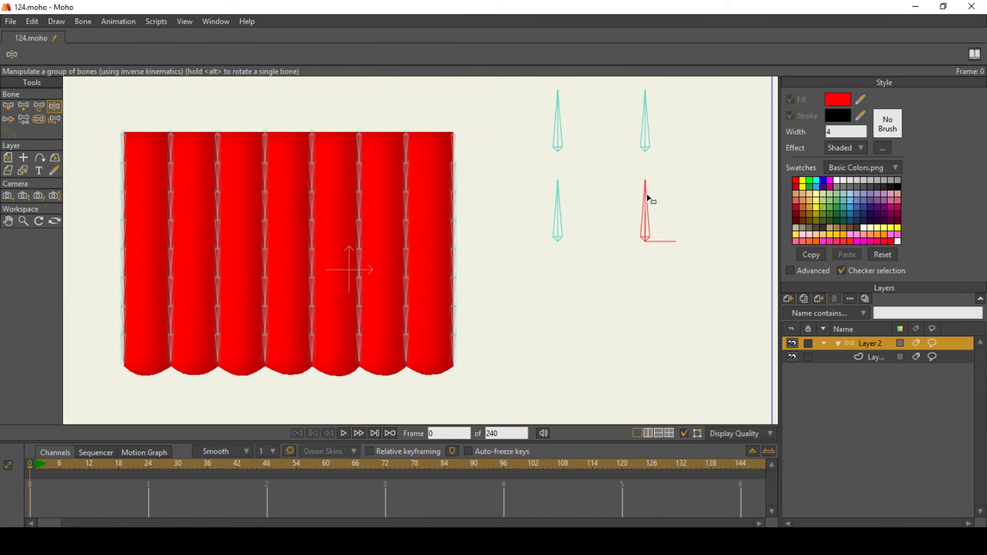
mouse_move(647, 202)
mouse_down()
mouse_move(689, 227)
mouse_move(697, 249)
mouse_up()
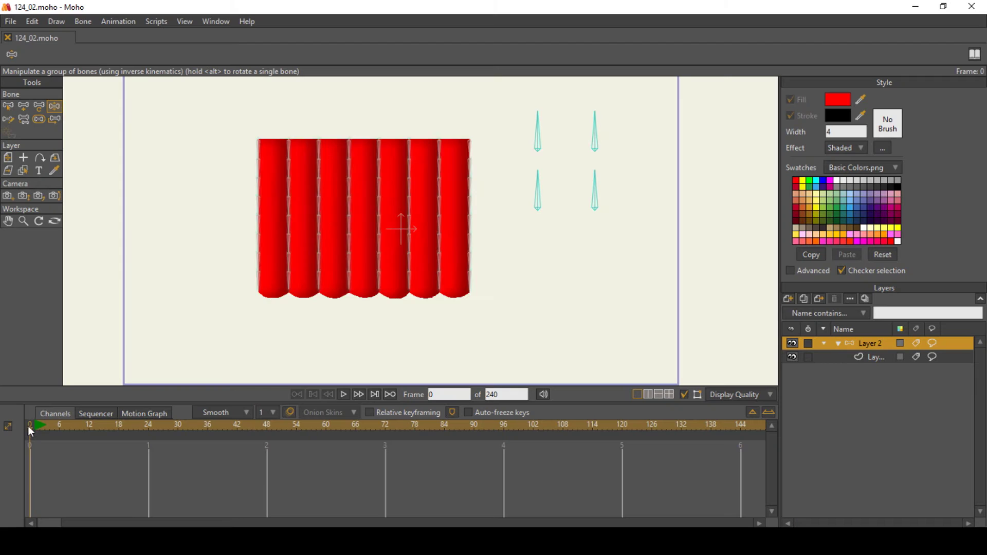
- Animate the open bone in 124_02.moho, rotating it fully clockwise at frame 24 and back upright at frame 72
click(148, 427)
drag(537, 132, 570, 163)
click(385, 428)
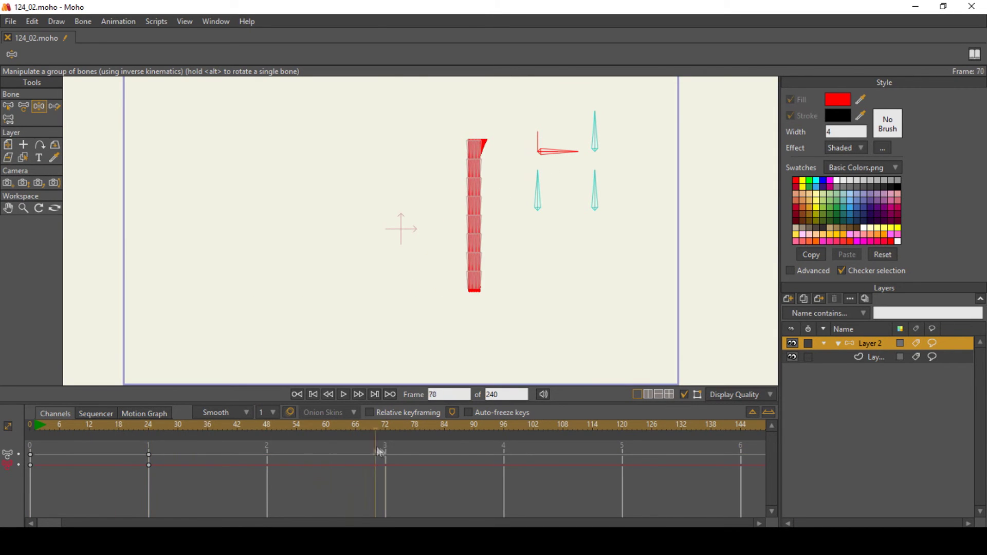
click(561, 153)
drag(561, 152, 530, 136)
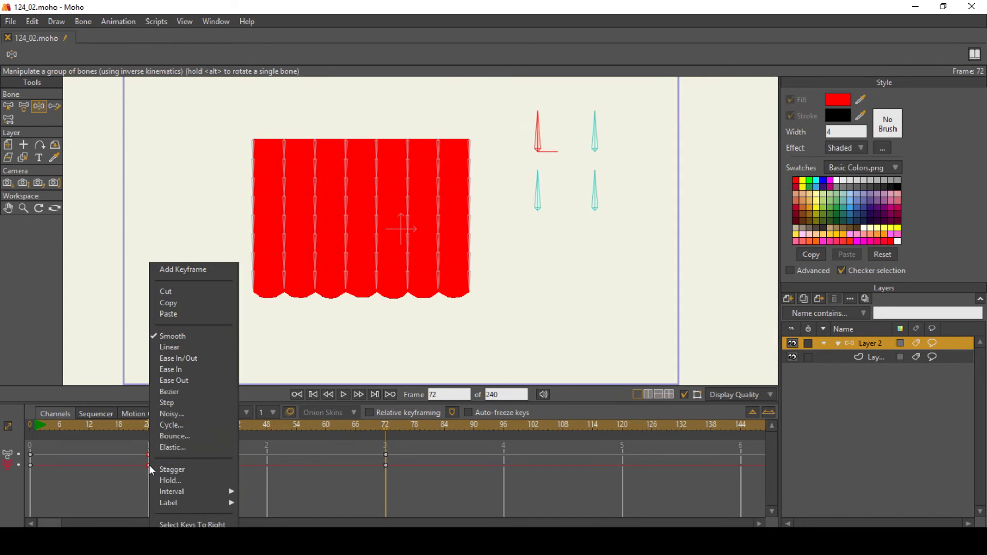
- Give the open bone's keyframes at frame 24 a hold duration of 14 frames and rewind the animation
click(173, 480)
text(14)
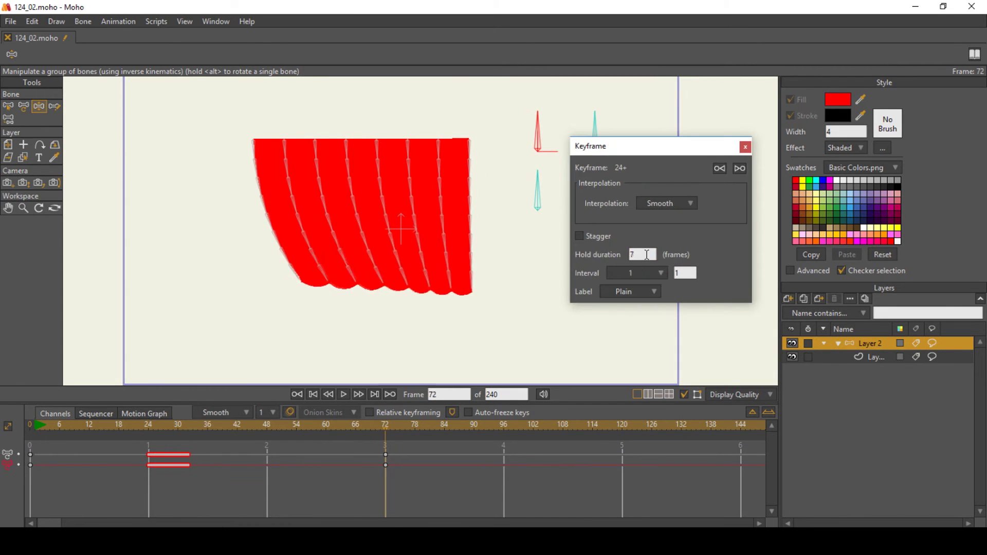
click(745, 147)
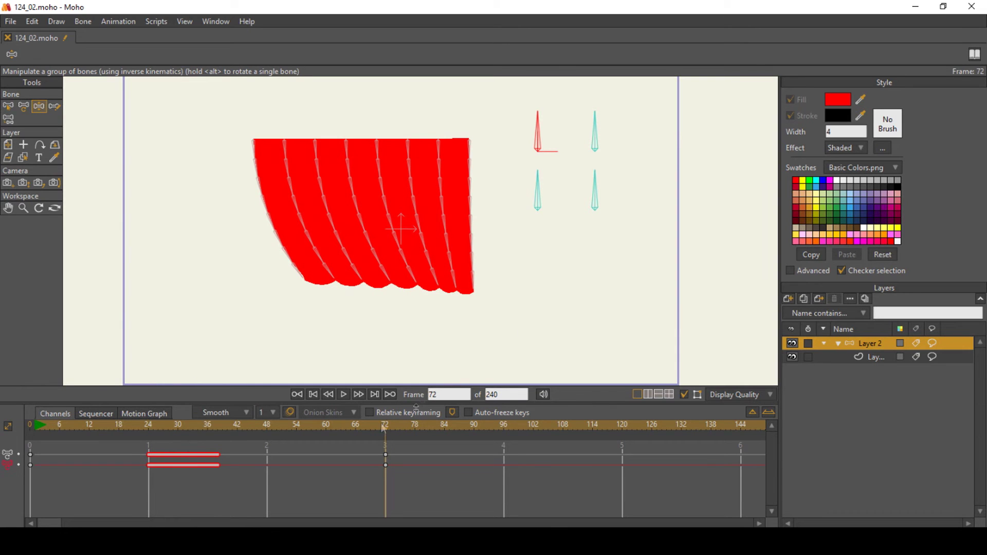
click(313, 394)
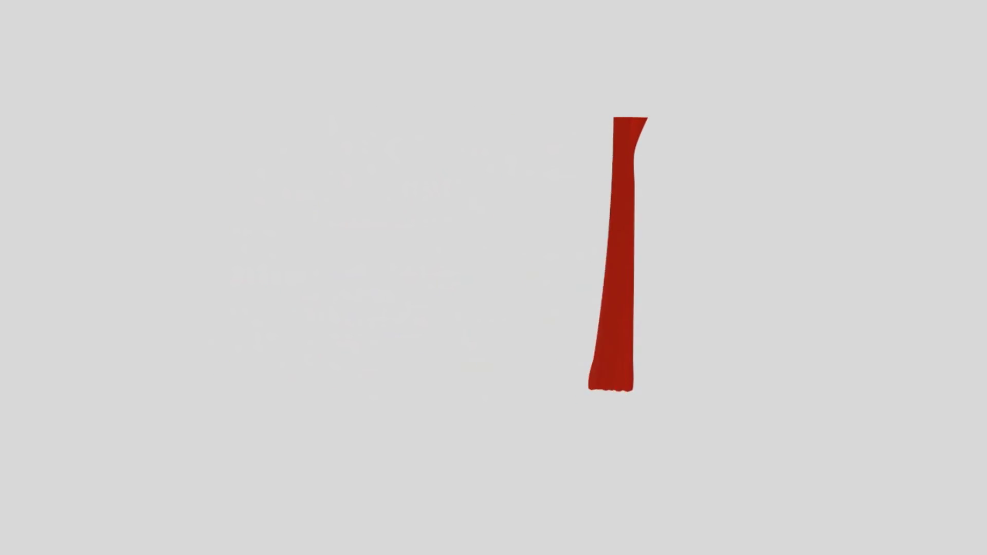